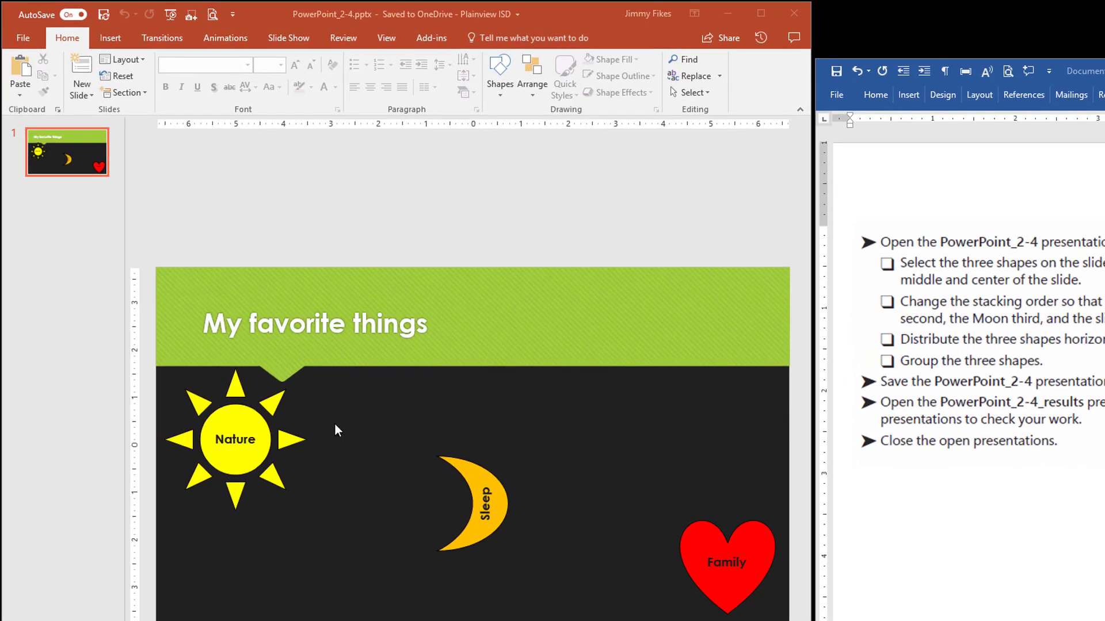
Select the Nature sun, Sleep moon and Family heart and apply Align Center, then Align Middle
click(250, 426)
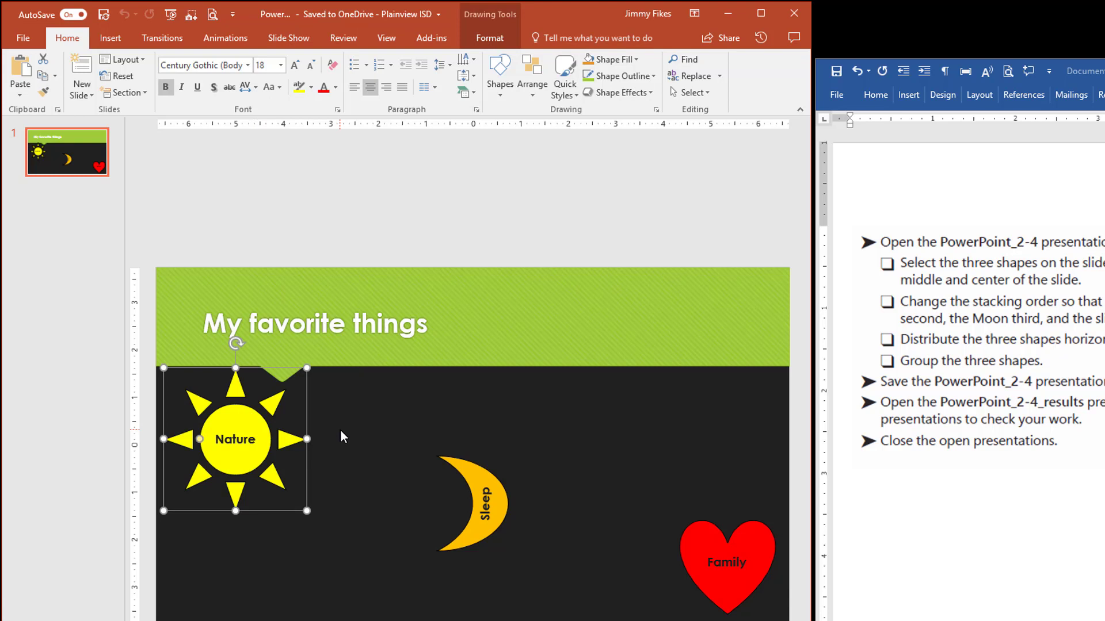
shift+click(459, 465)
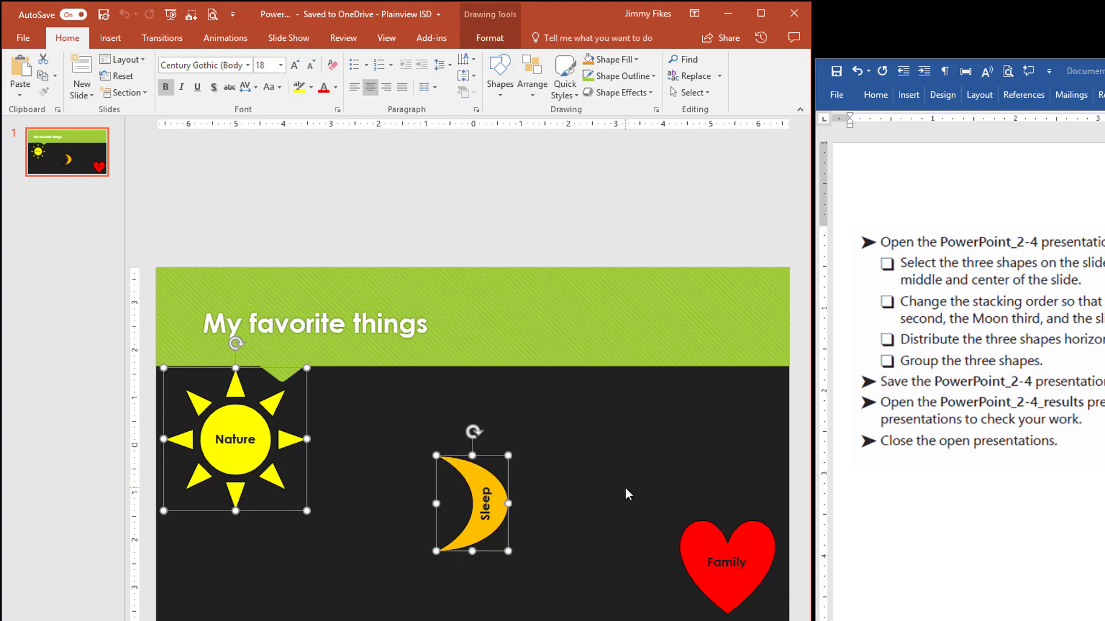
shift+click(695, 543)
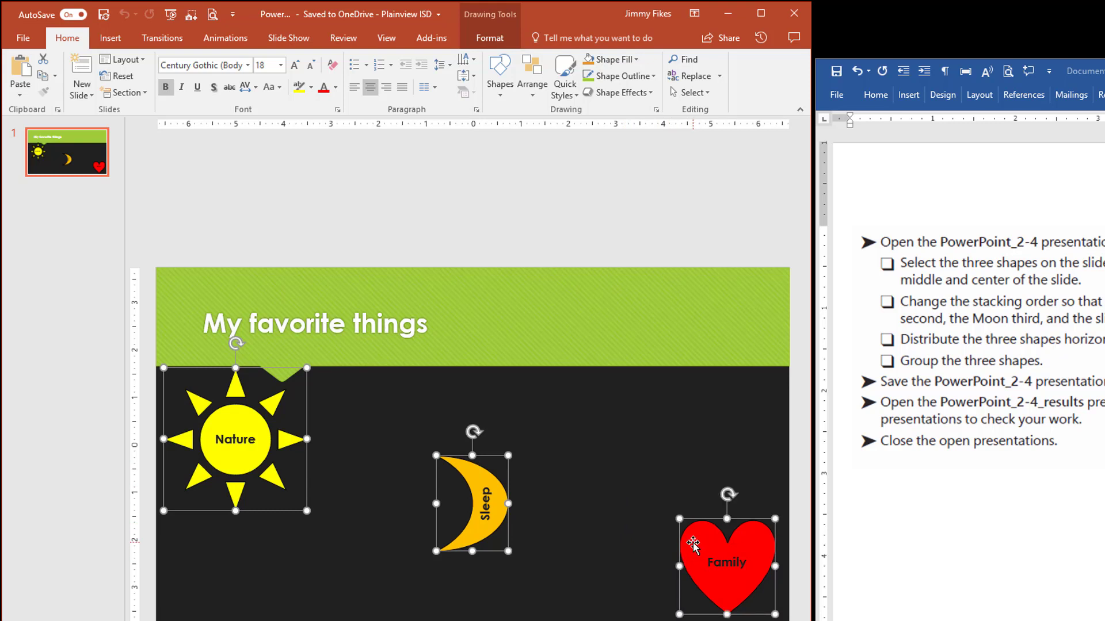
click(488, 40)
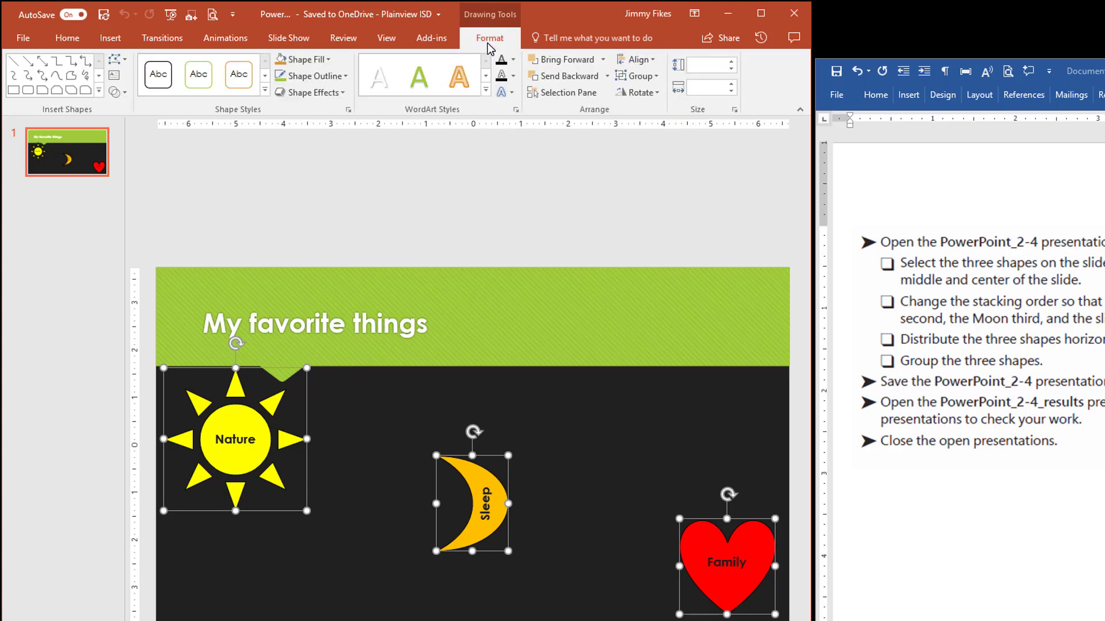
click(651, 61)
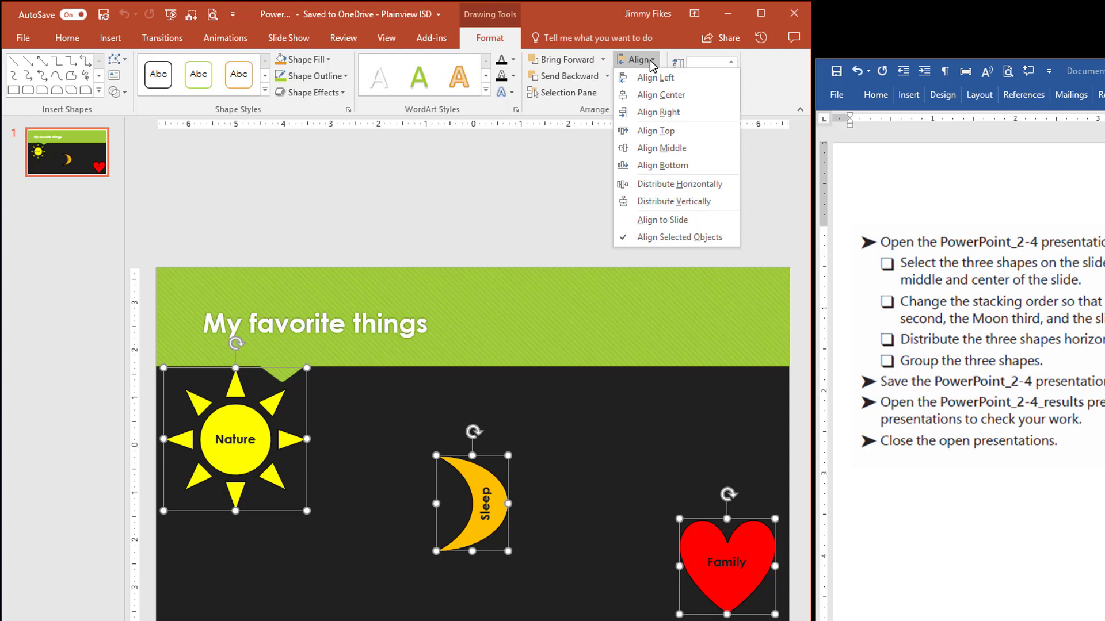
click(654, 97)
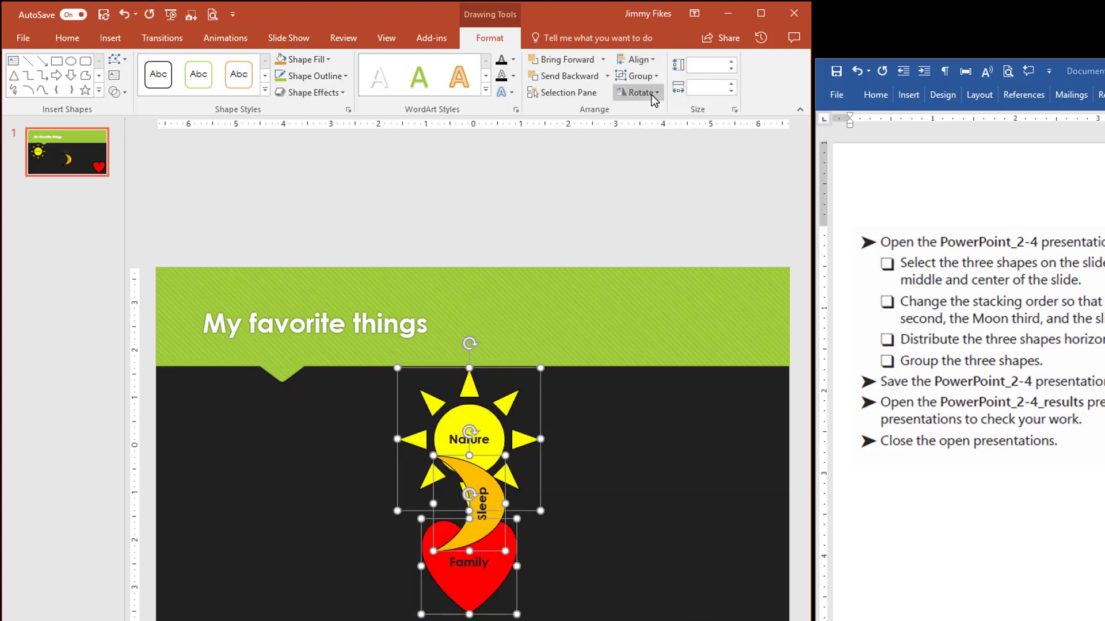
click(654, 60)
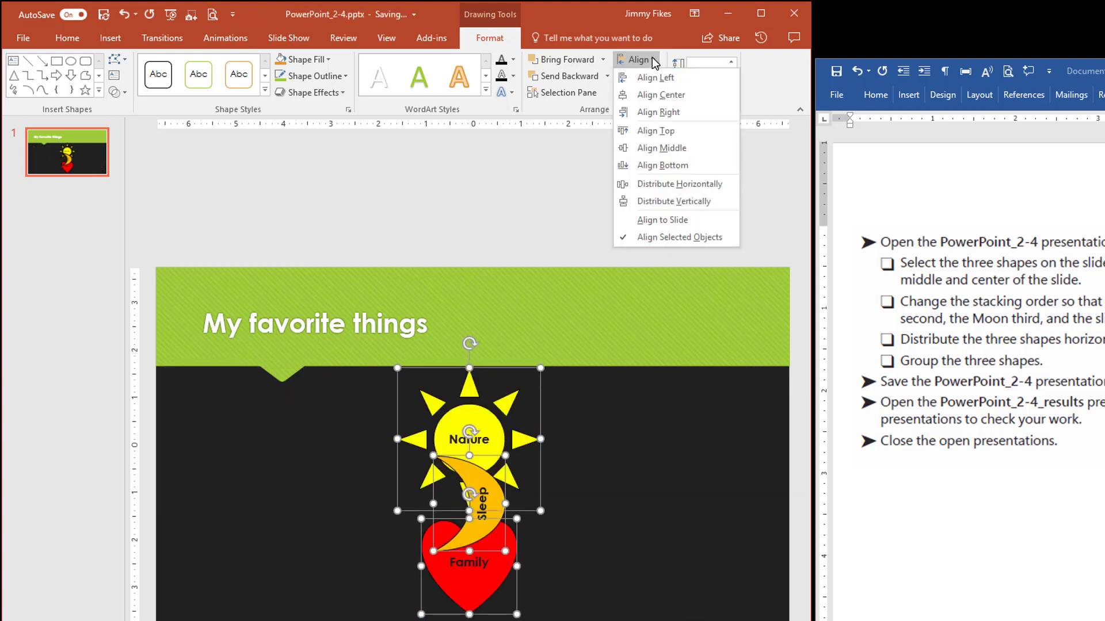
click(658, 148)
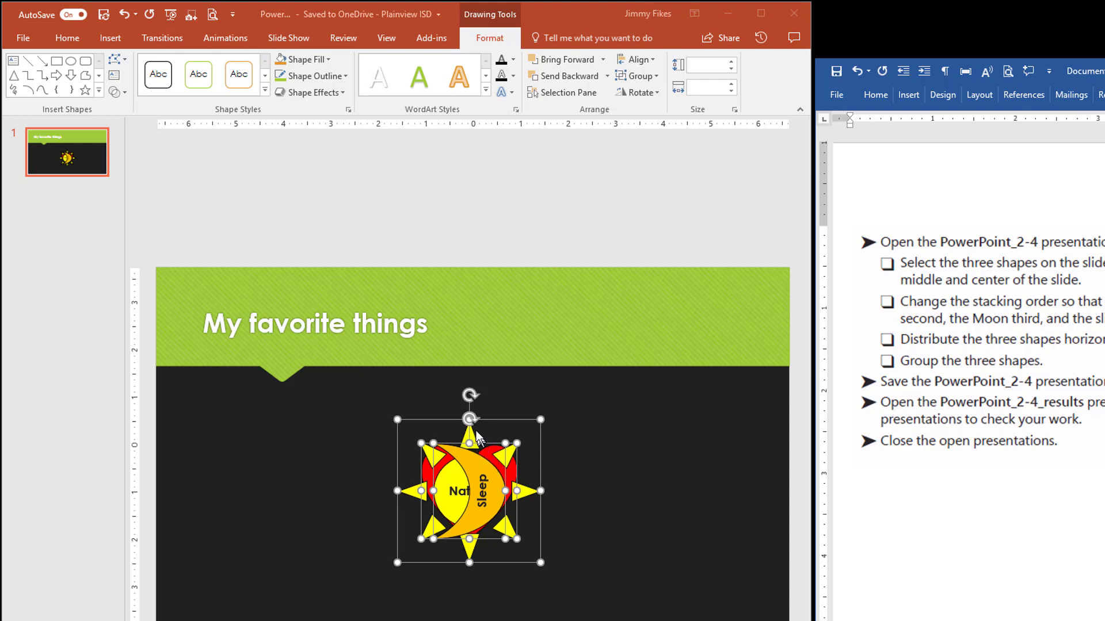
Show the Selection Pane from Home > Select, then select all objects and deselect them again
click(74, 40)
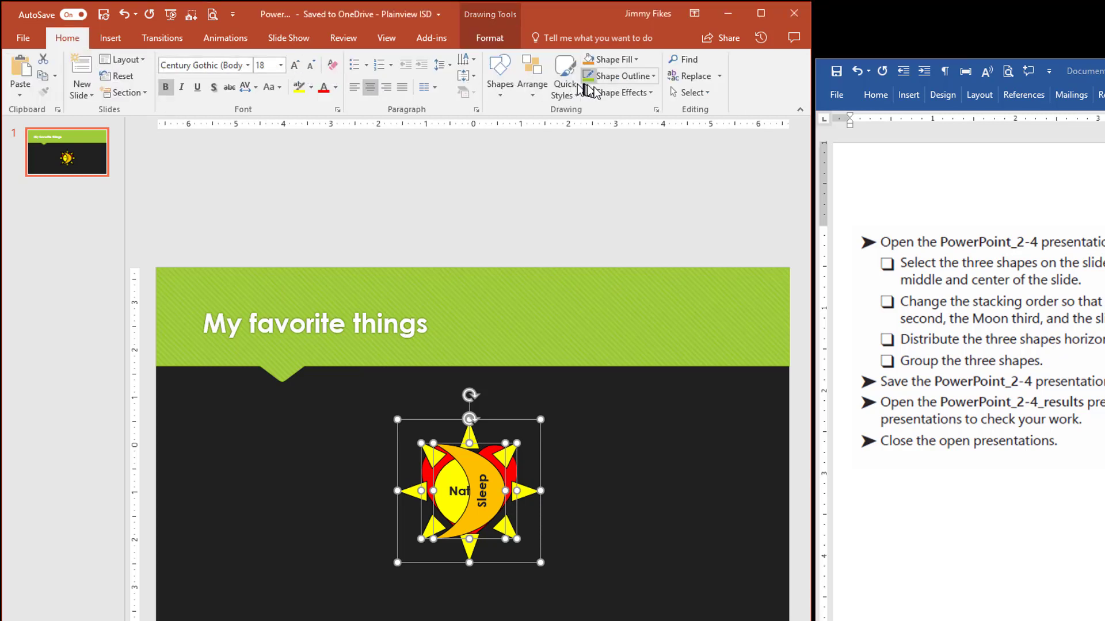
click(708, 92)
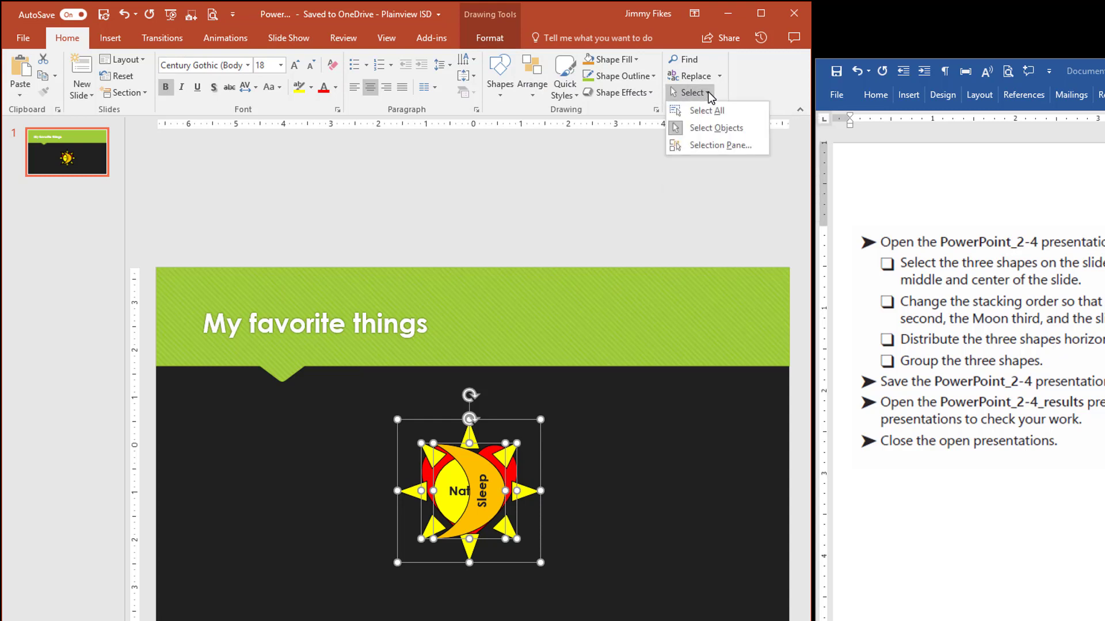
click(713, 145)
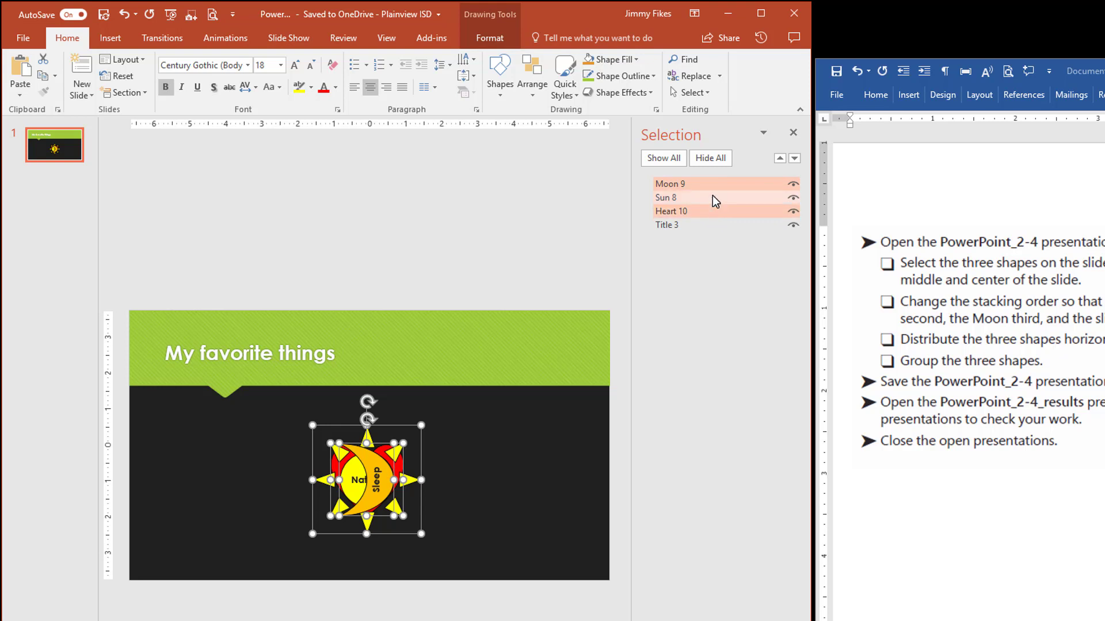
key(ctrl+a)
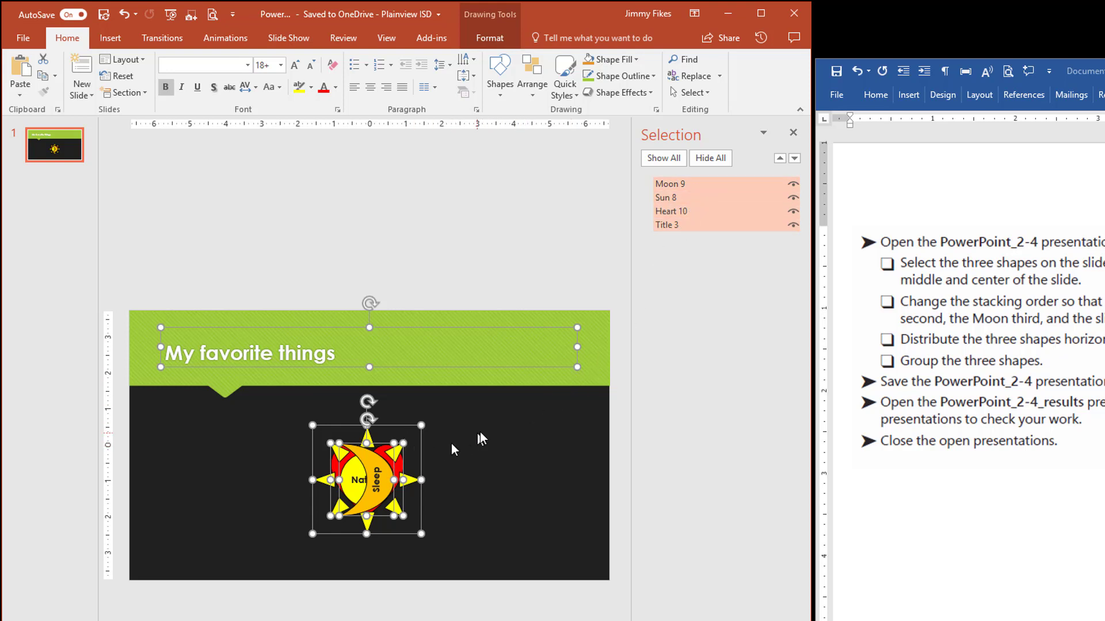
click(503, 446)
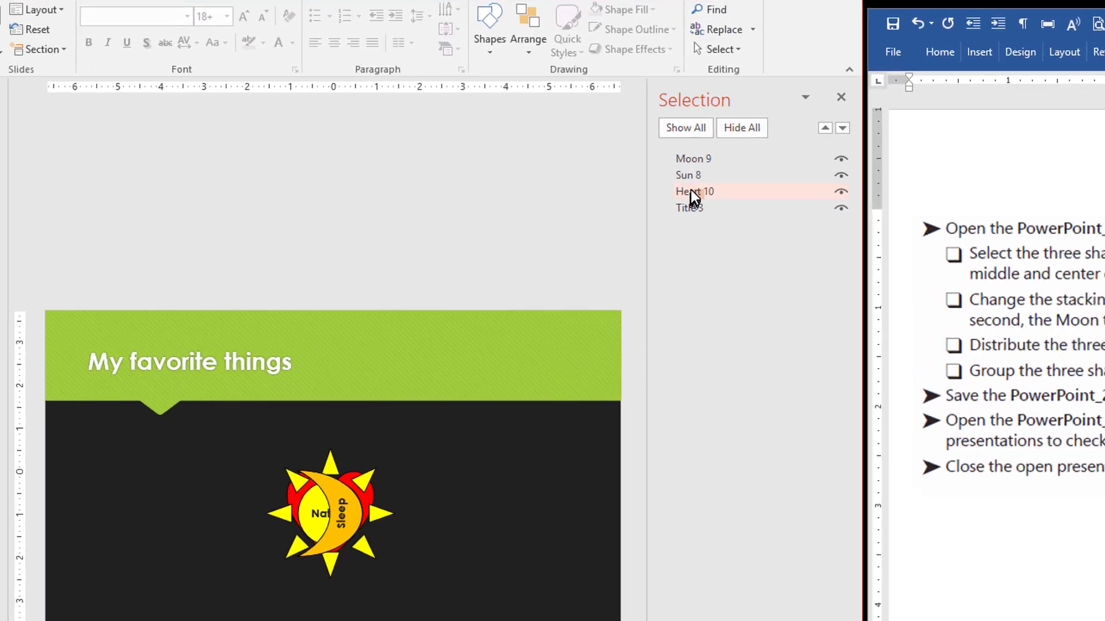
In the Selection pane, bring Heart 10 to the top and move Sun 8 above Moon 9
click(672, 210)
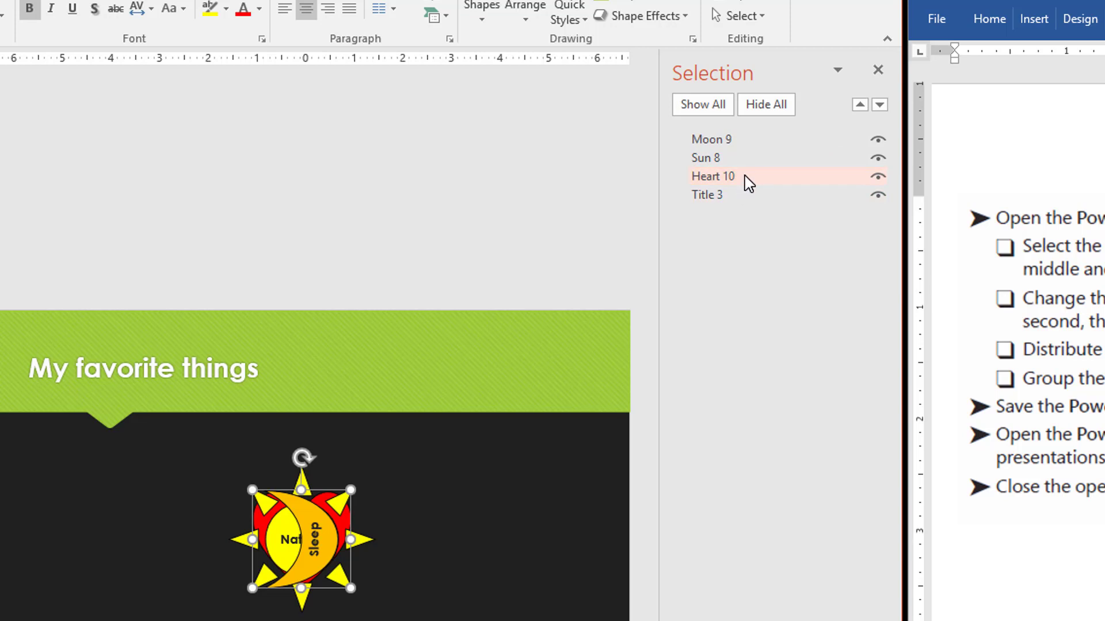
click(860, 103)
click(860, 104)
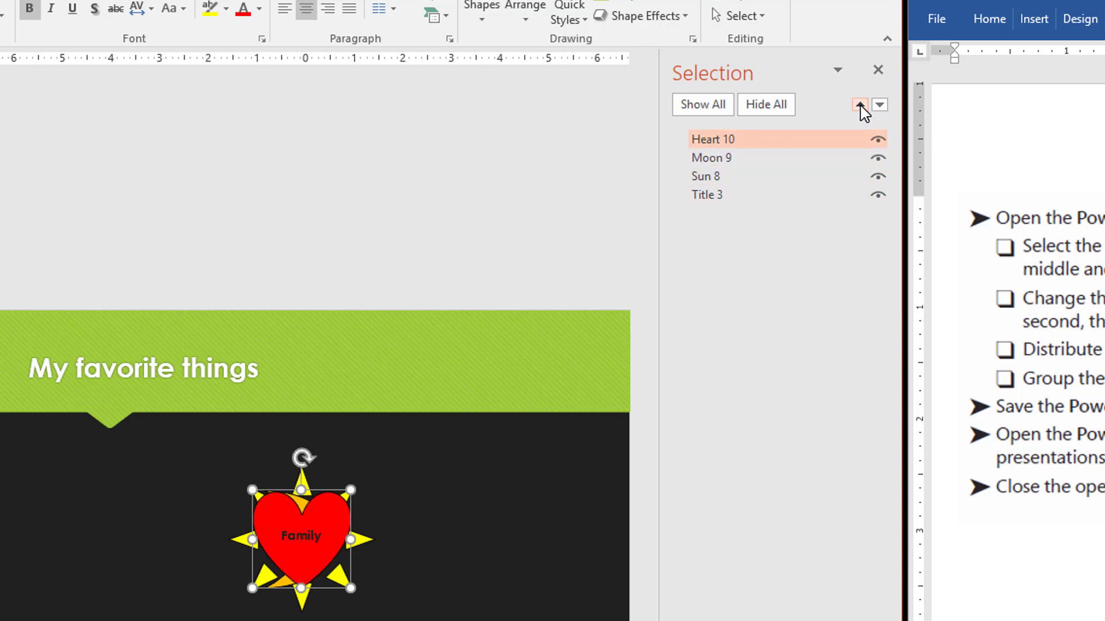
mouse_move(759, 142)
mouse_down()
mouse_move(755, 185)
mouse_move(754, 139)
mouse_move(742, 147)
mouse_up()
click(719, 177)
drag(718, 176, 721, 155)
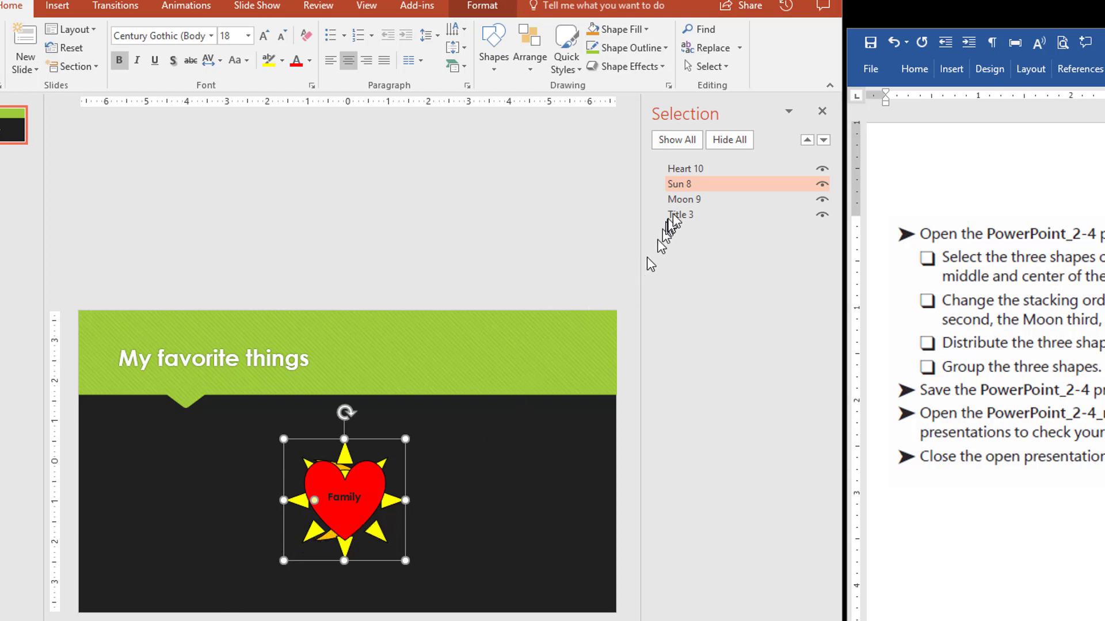
Drag the heart to the slide's left and the sun right so the shapes stop overlapping
click(689, 169)
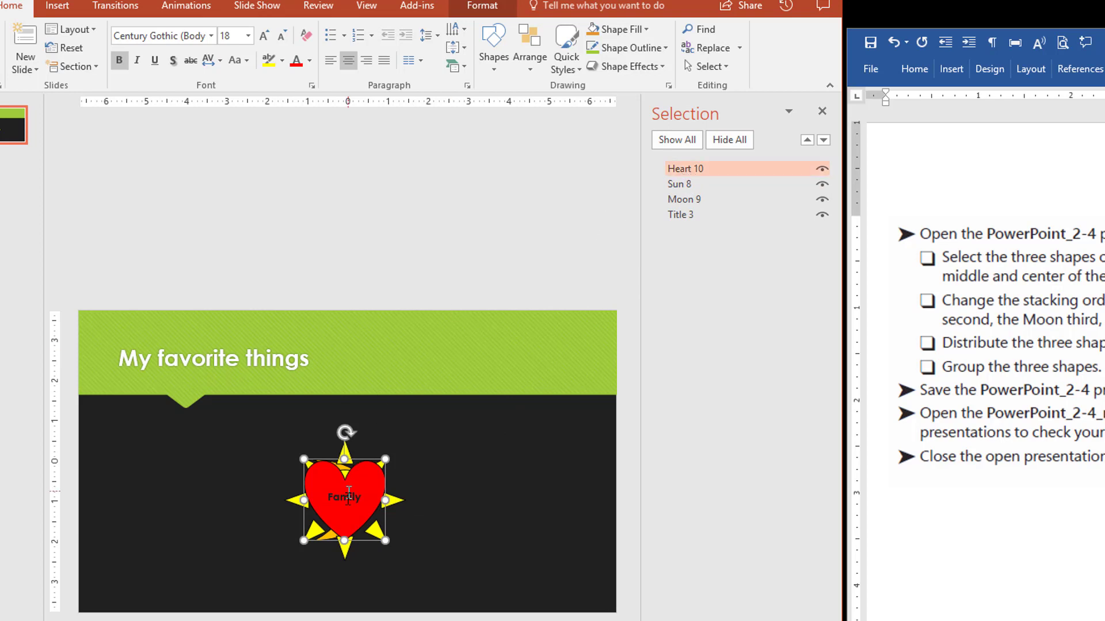
drag(345, 503, 224, 501)
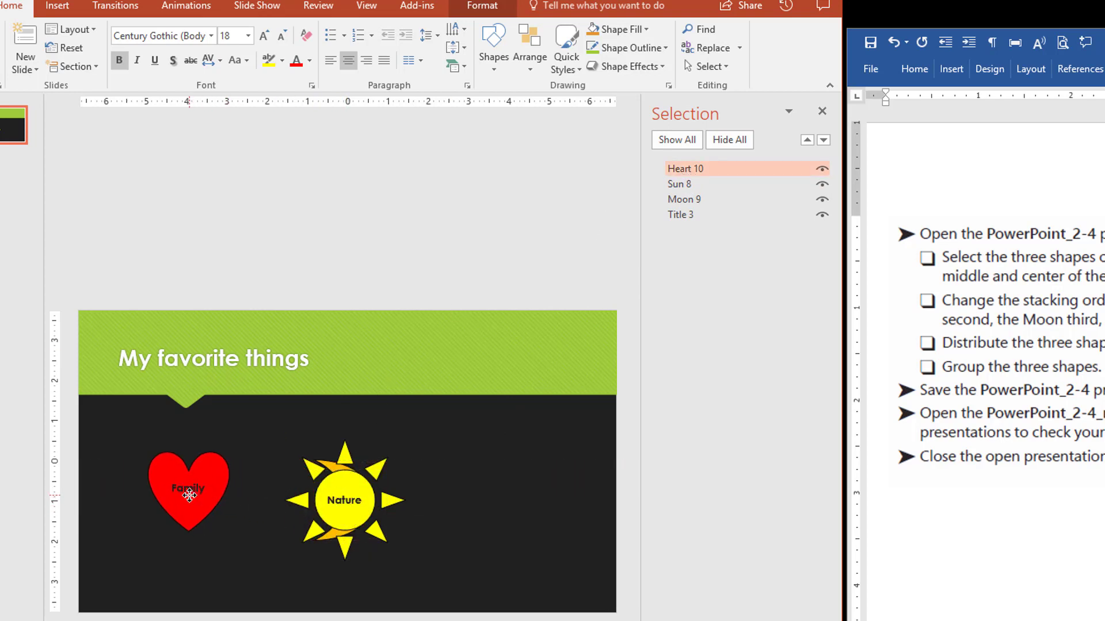
drag(189, 495, 160, 486)
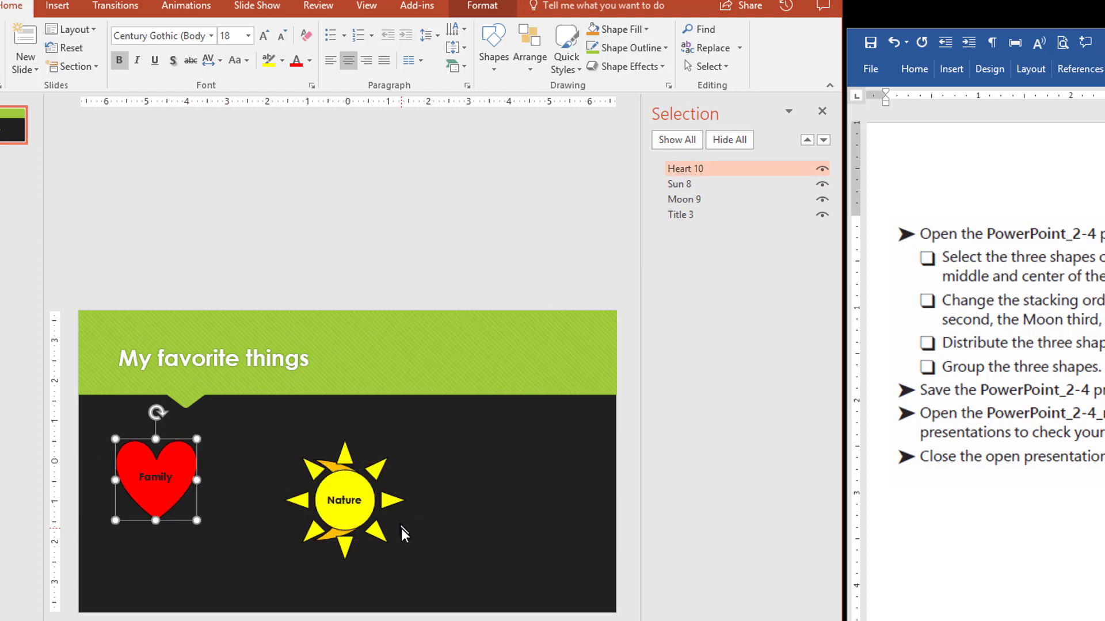
click(725, 184)
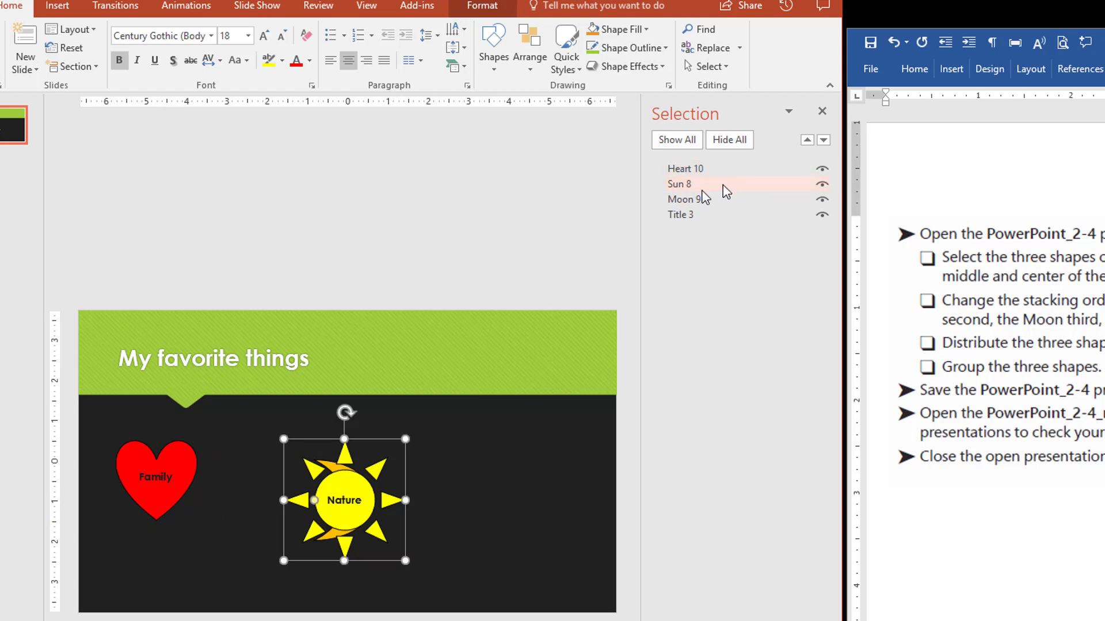
drag(363, 500, 469, 498)
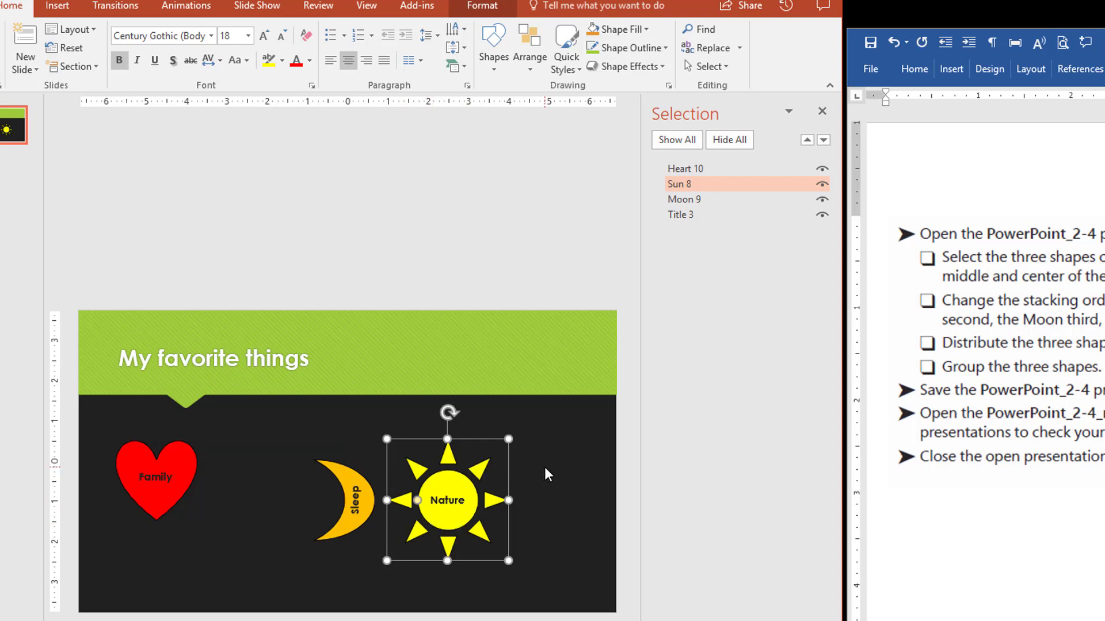
Select the heart, moon and sun together
click(183, 492)
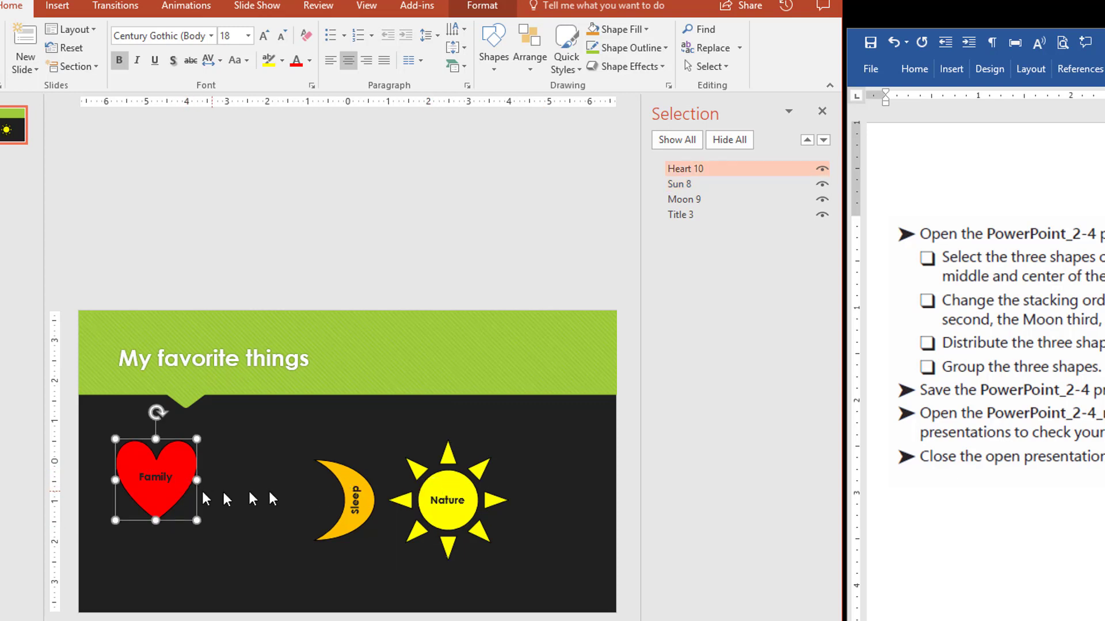
shift+click(343, 495)
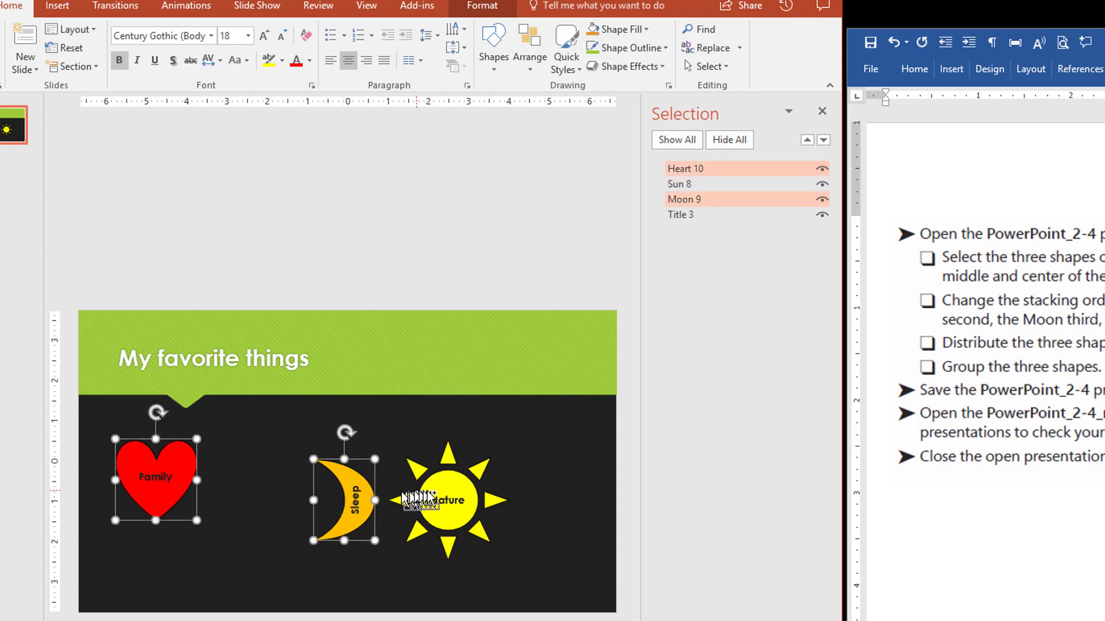
shift+click(448, 496)
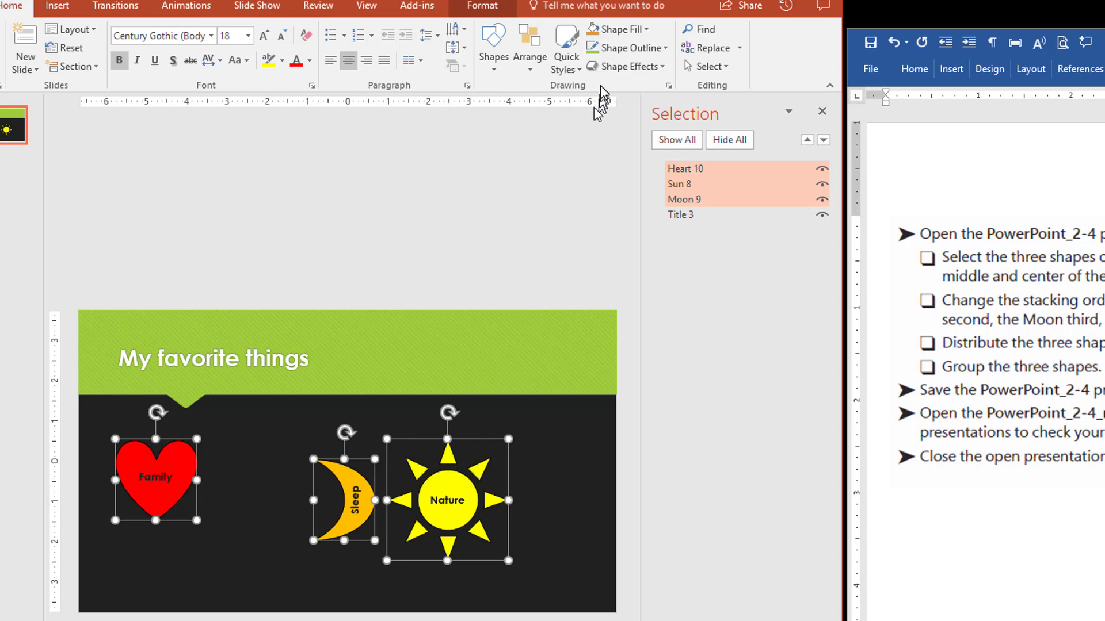
Apply Distribute Horizontally from Format > Align to the heart, moon and sun
click(492, 6)
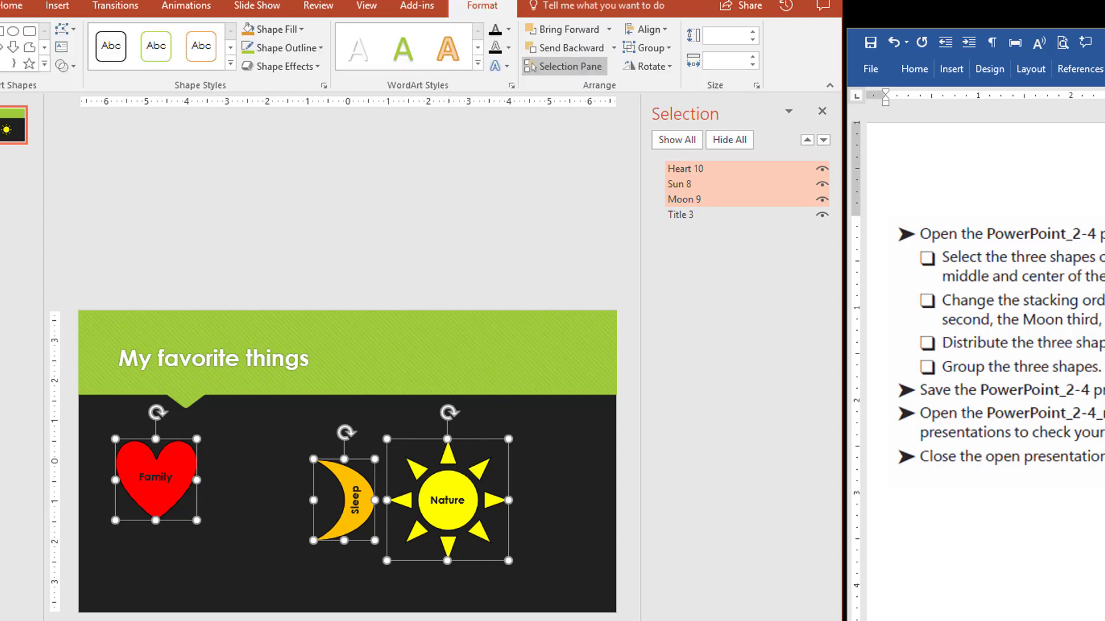
click(665, 32)
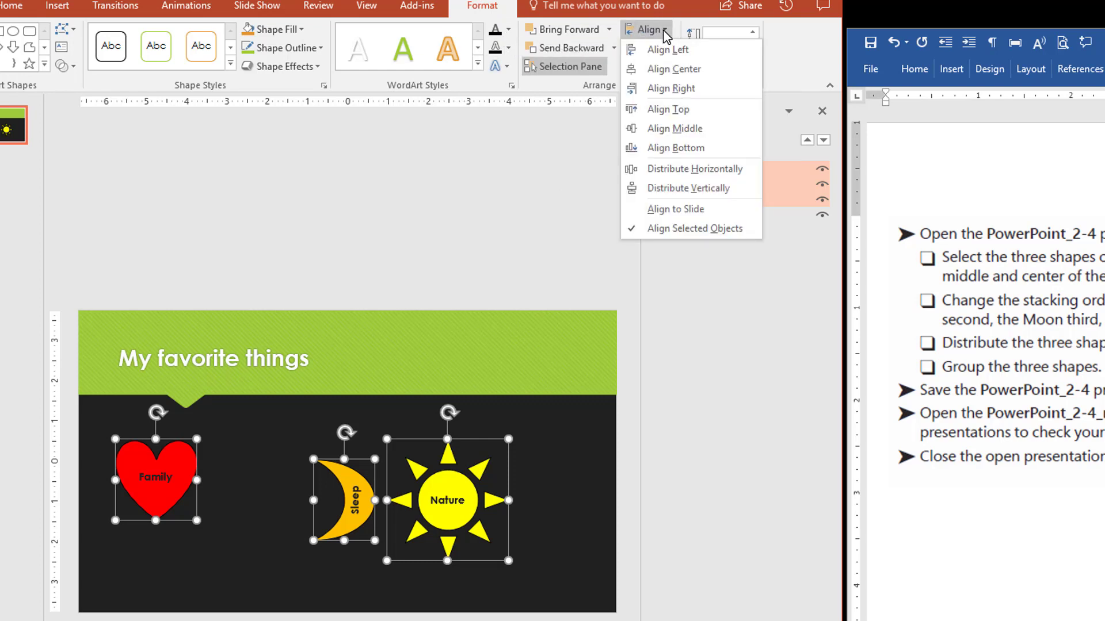
click(699, 168)
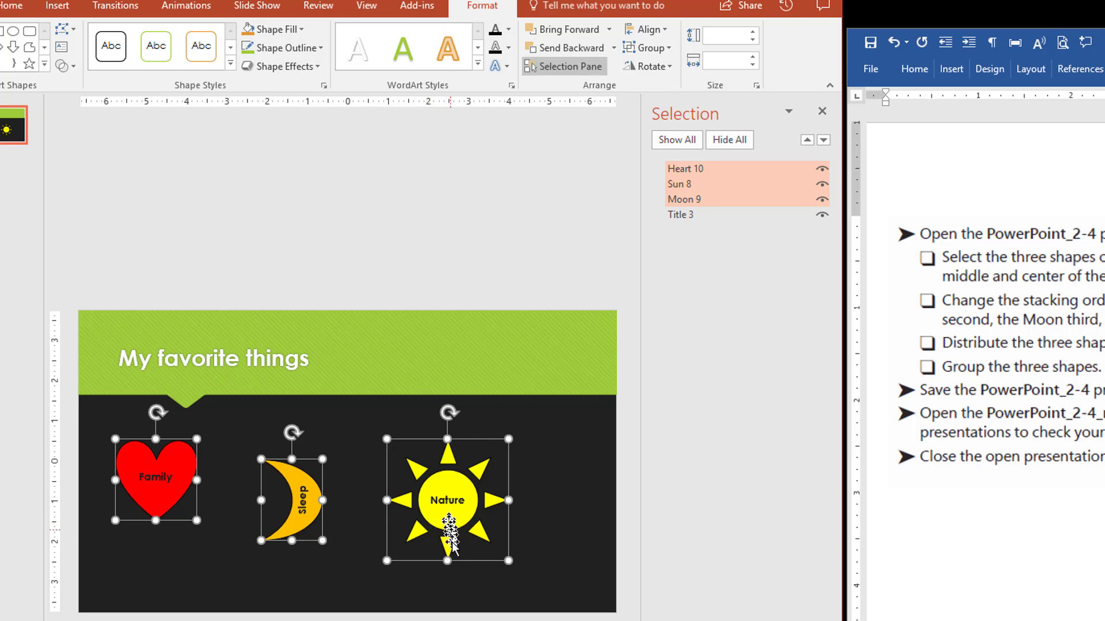
Undo the spacing, then drag the heart farther left and the moon closer to the sun
click(451, 582)
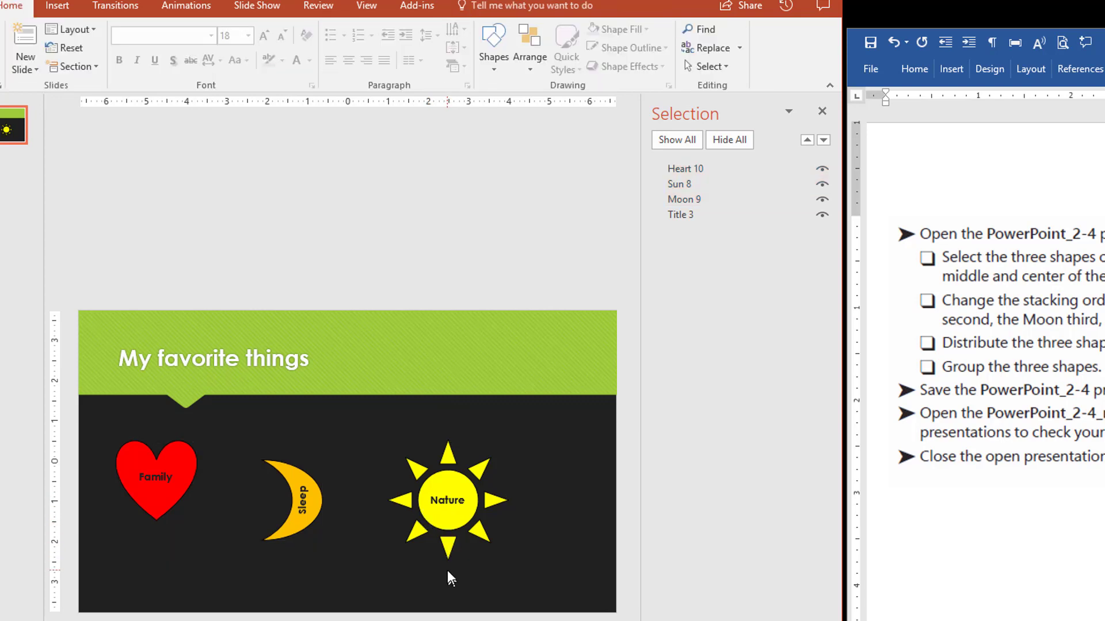
key(ctrl+z)
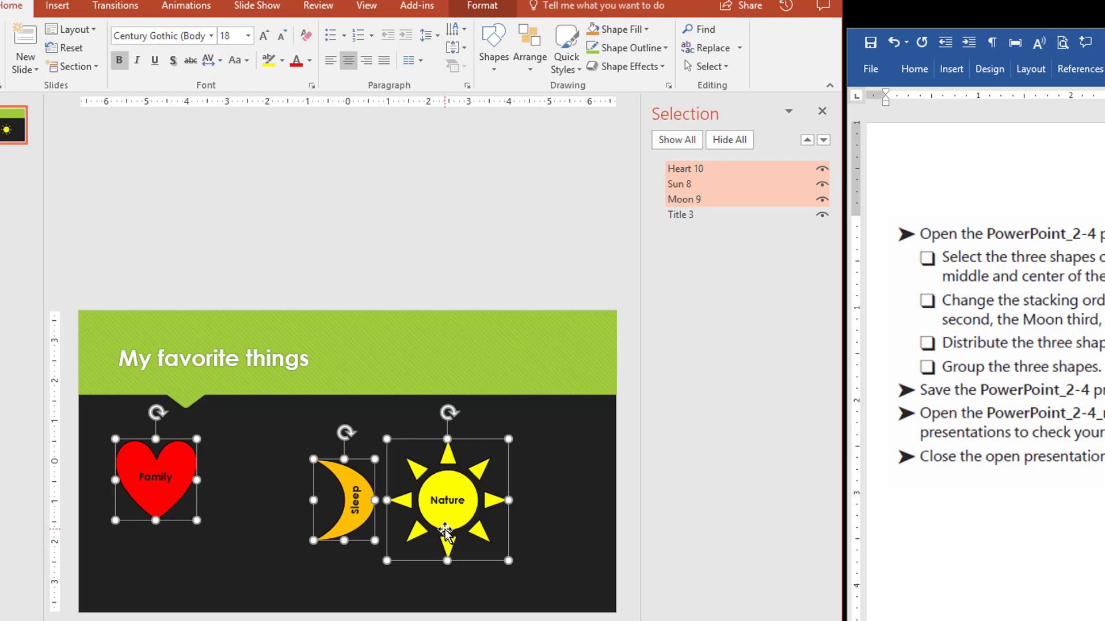
key(ctrl+z)
drag(453, 529, 560, 516)
click(461, 570)
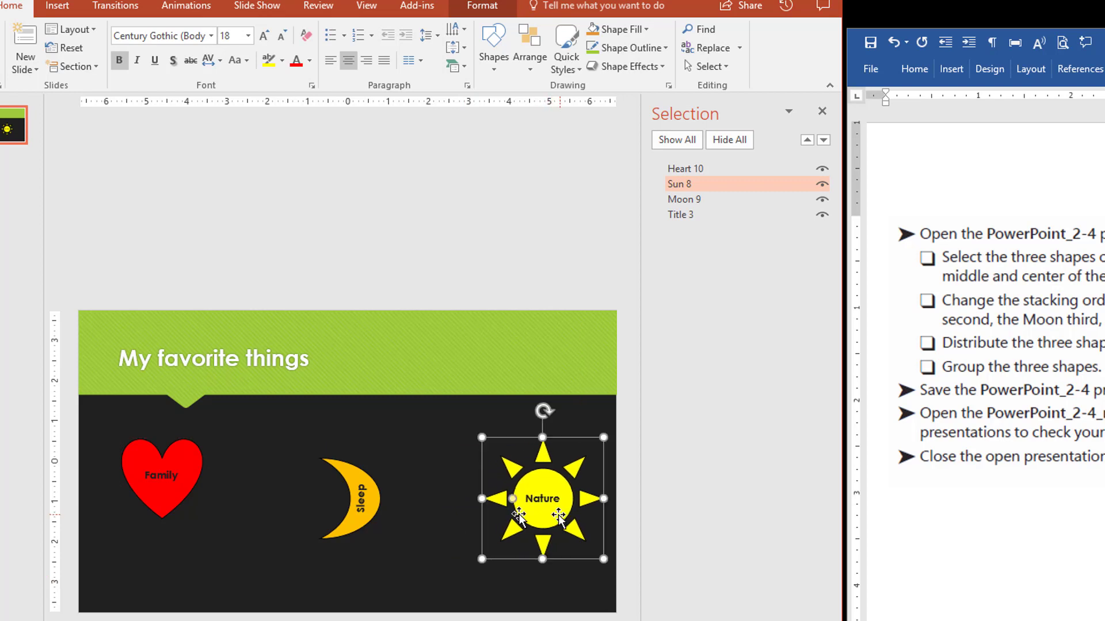
click(178, 483)
drag(173, 481, 144, 506)
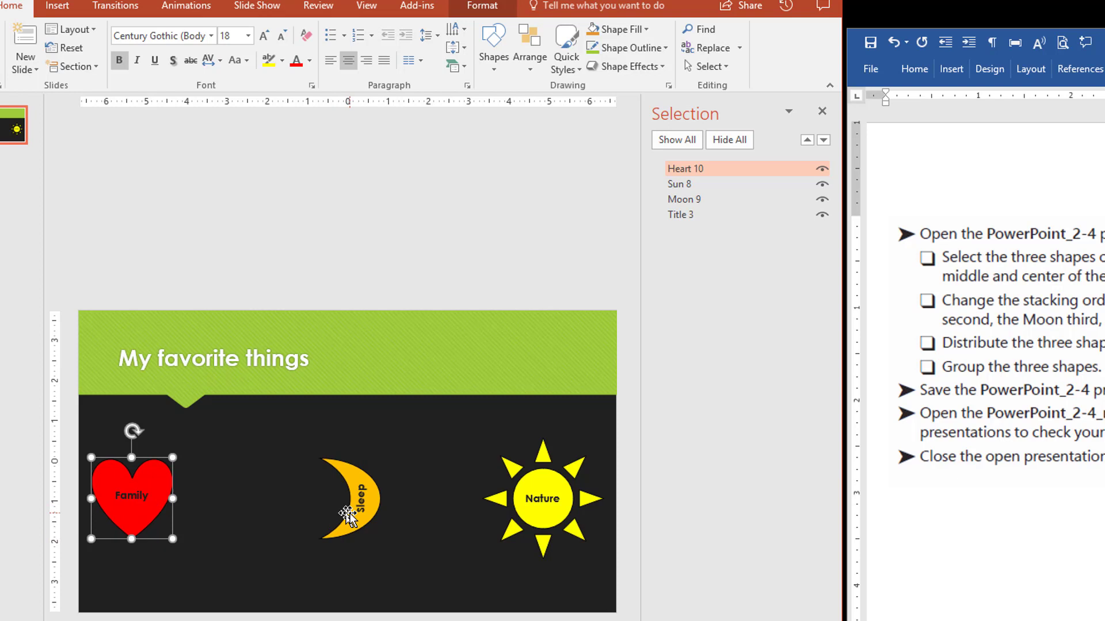
drag(350, 514, 428, 515)
click(456, 571)
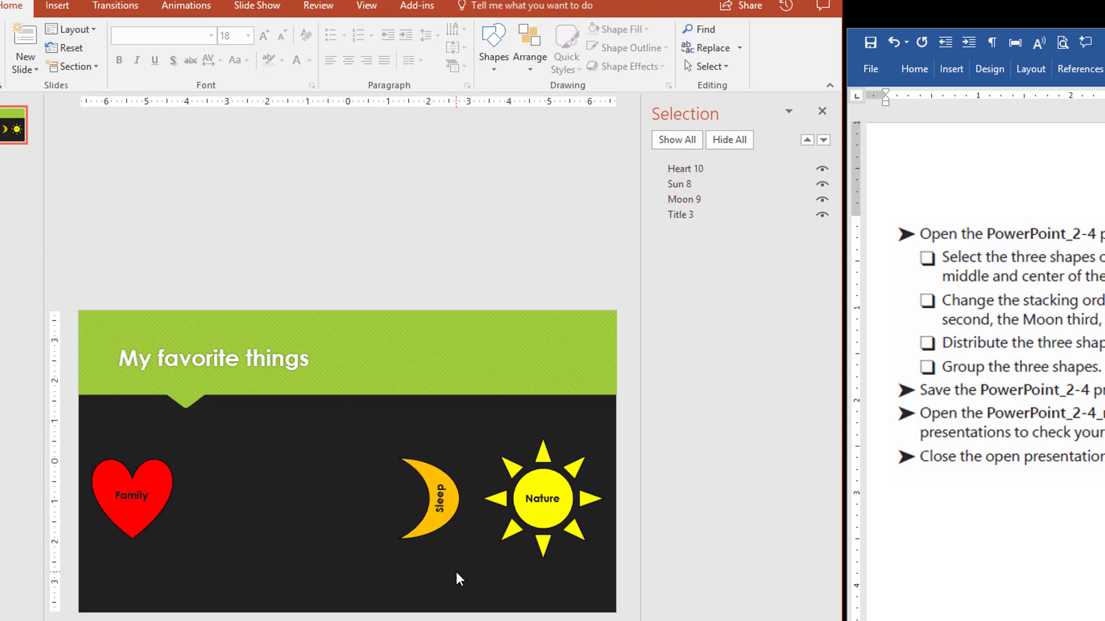
Reselect the heart, moon and sun and apply Distribute Horizontally again
click(164, 502)
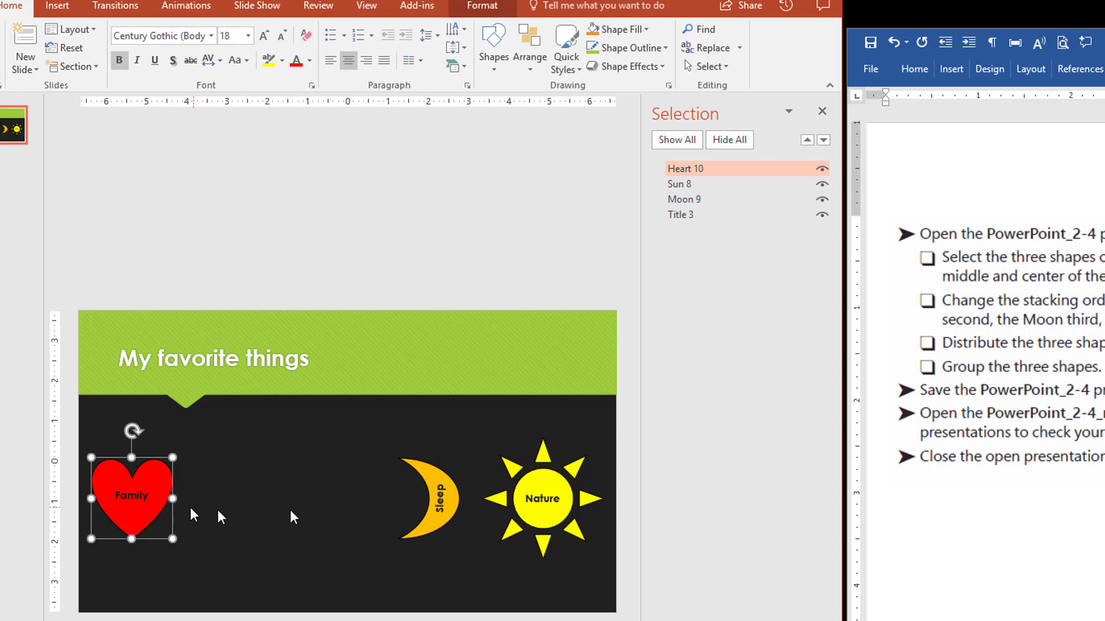
ctrl+click(427, 515)
ctrl+click(546, 498)
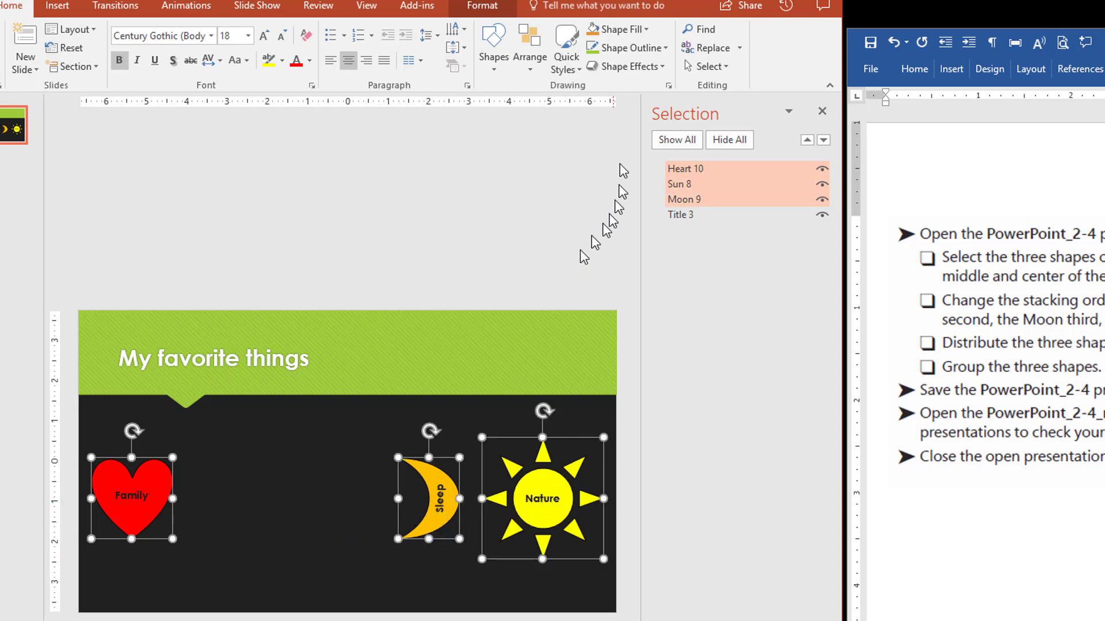
click(486, 8)
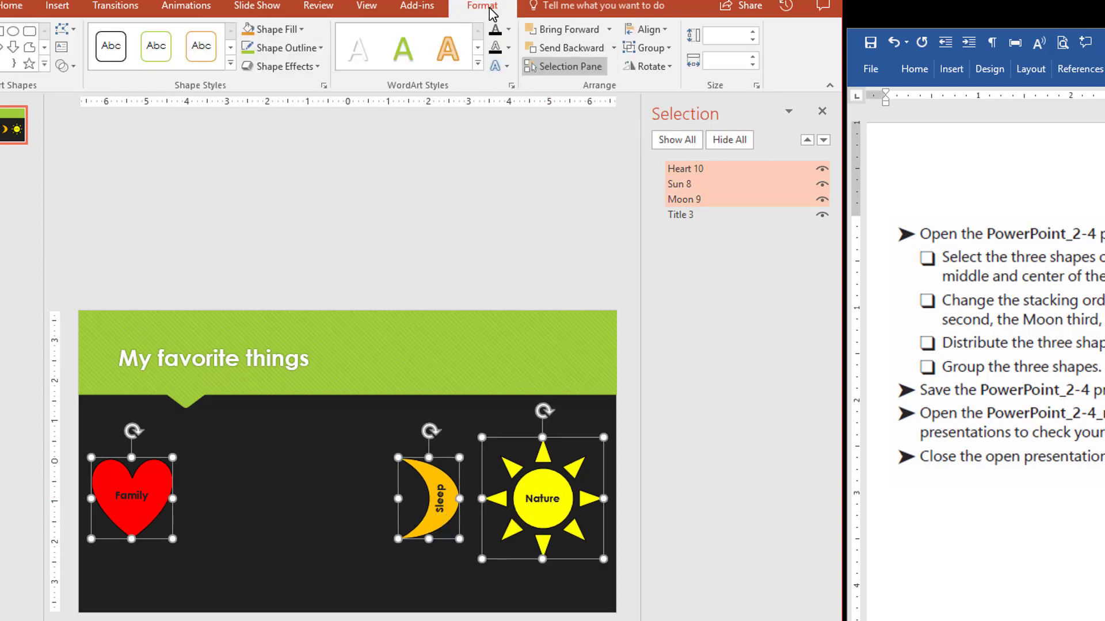
click(662, 32)
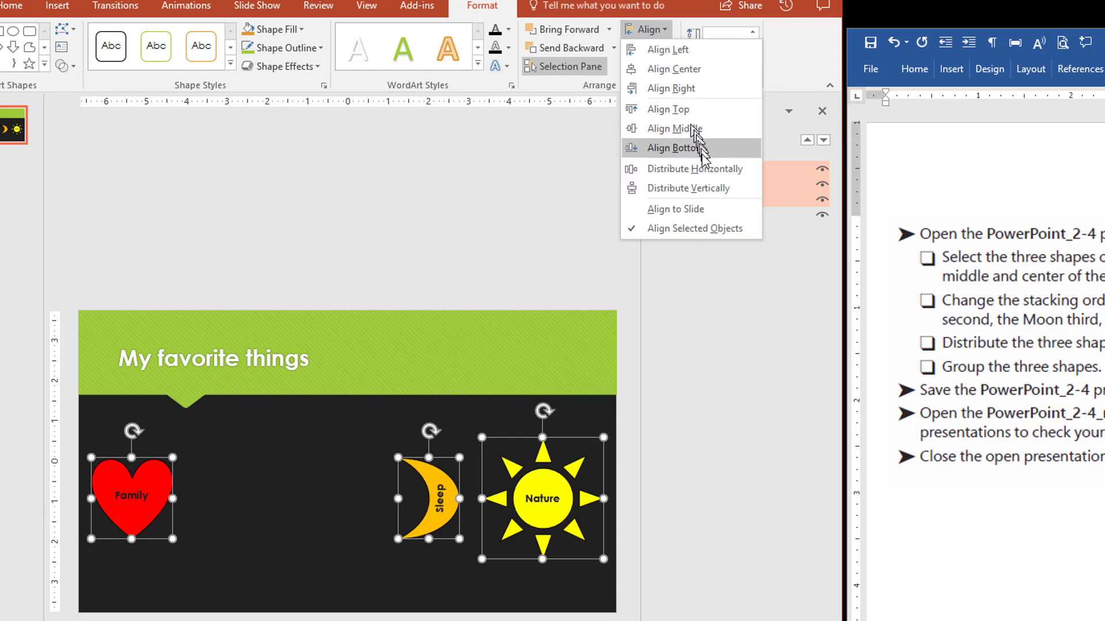
click(701, 168)
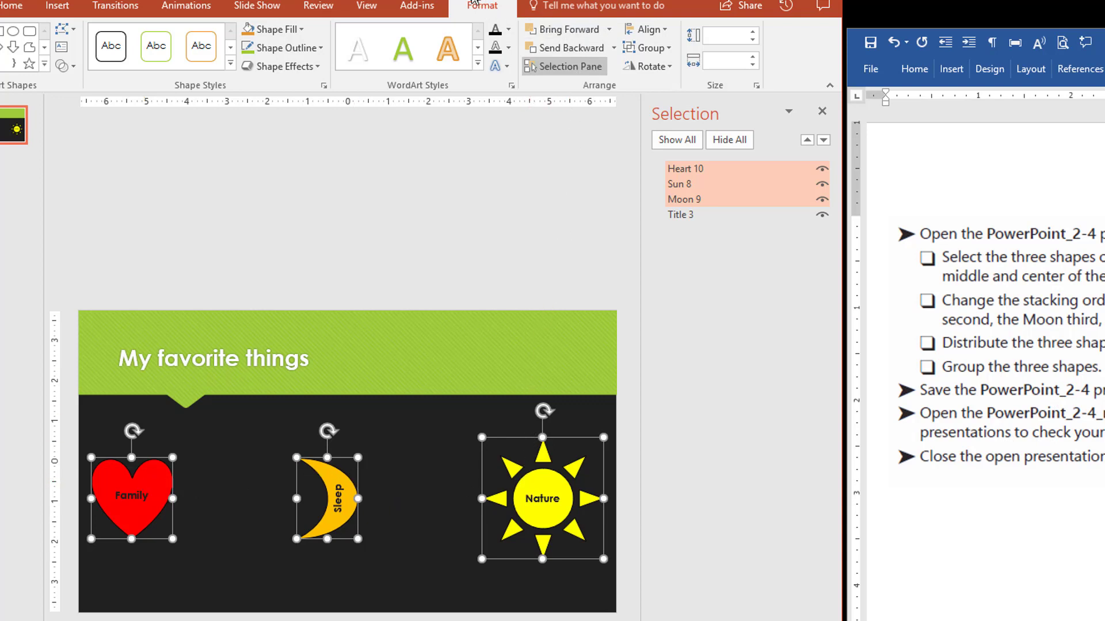
Group the heart, moon and sun into Group 1 and nudge the group slightly upward
click(671, 50)
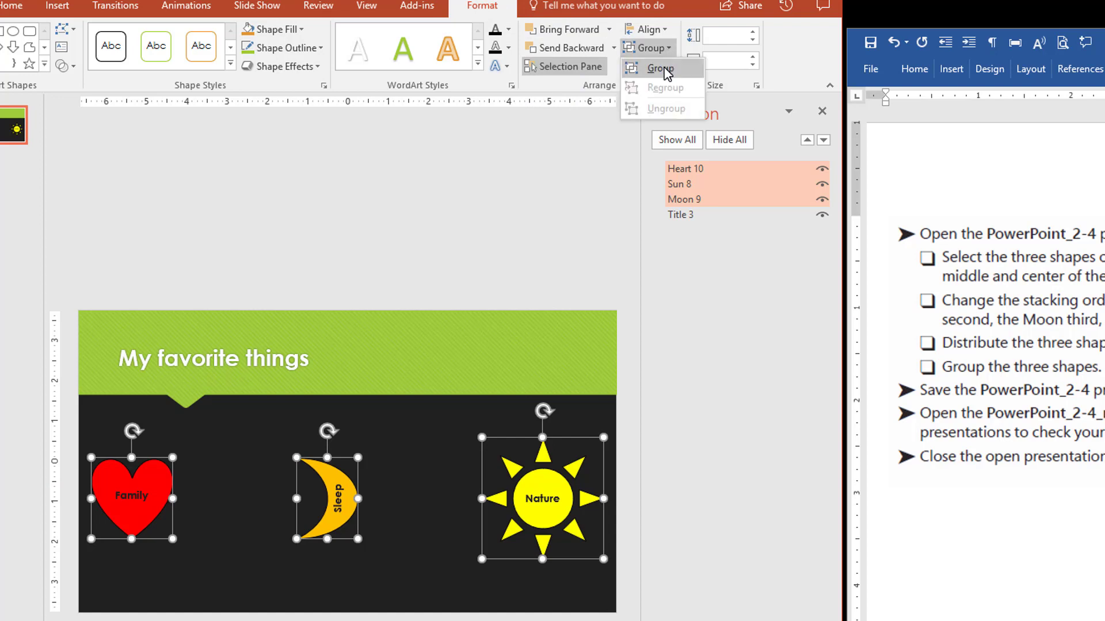
click(662, 69)
click(466, 392)
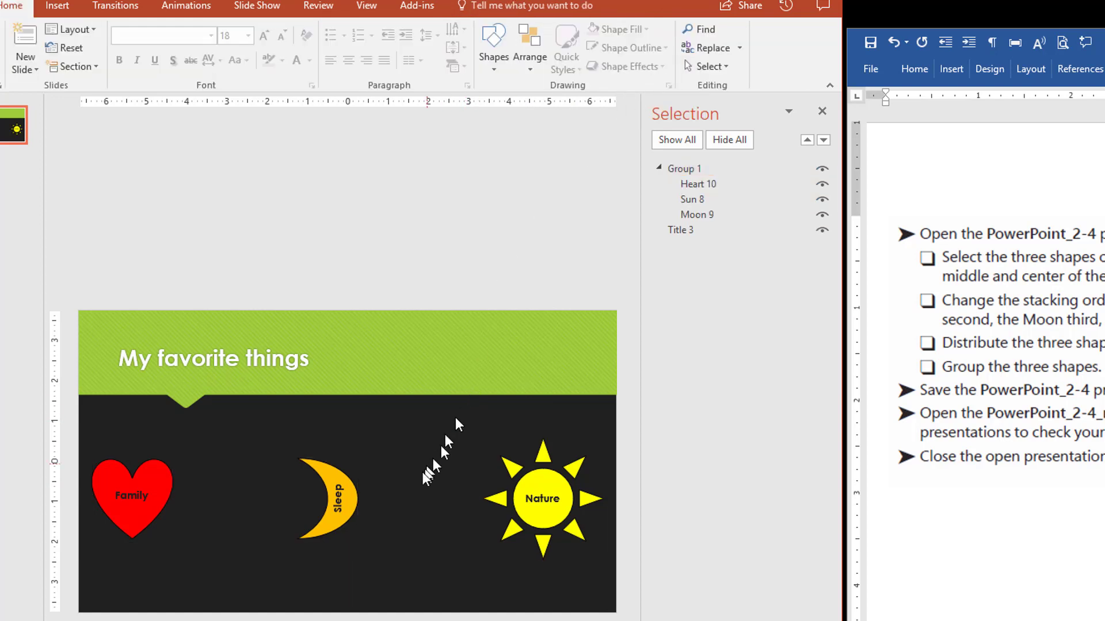
double_click(338, 501)
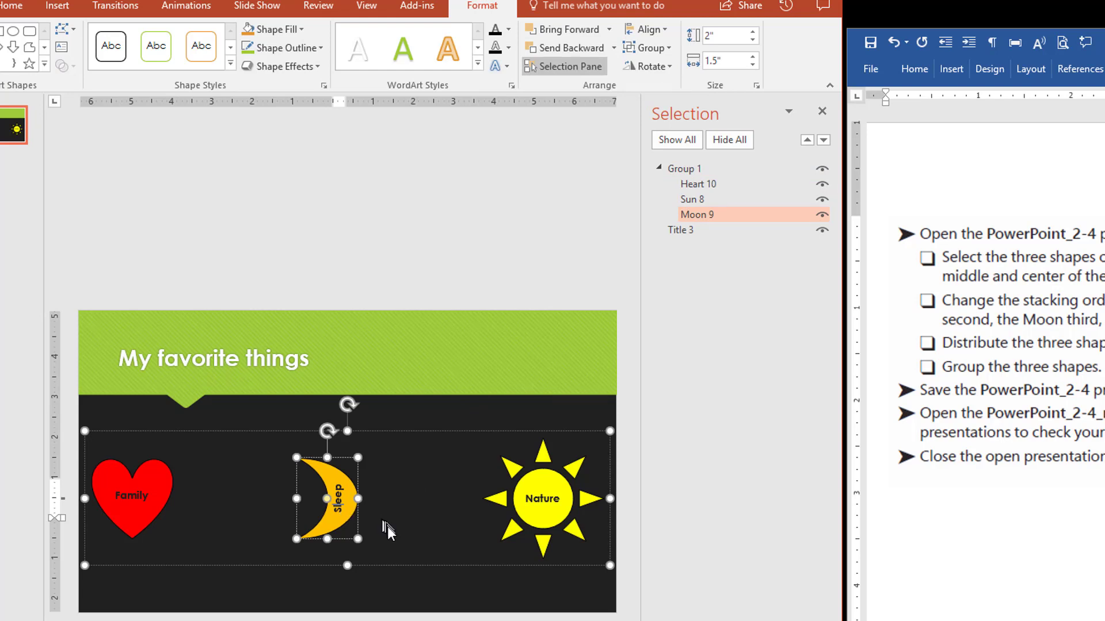
click(395, 564)
mouse_move(395, 565)
mouse_down()
mouse_move(395, 582)
mouse_move(404, 525)
mouse_move(395, 561)
mouse_up()
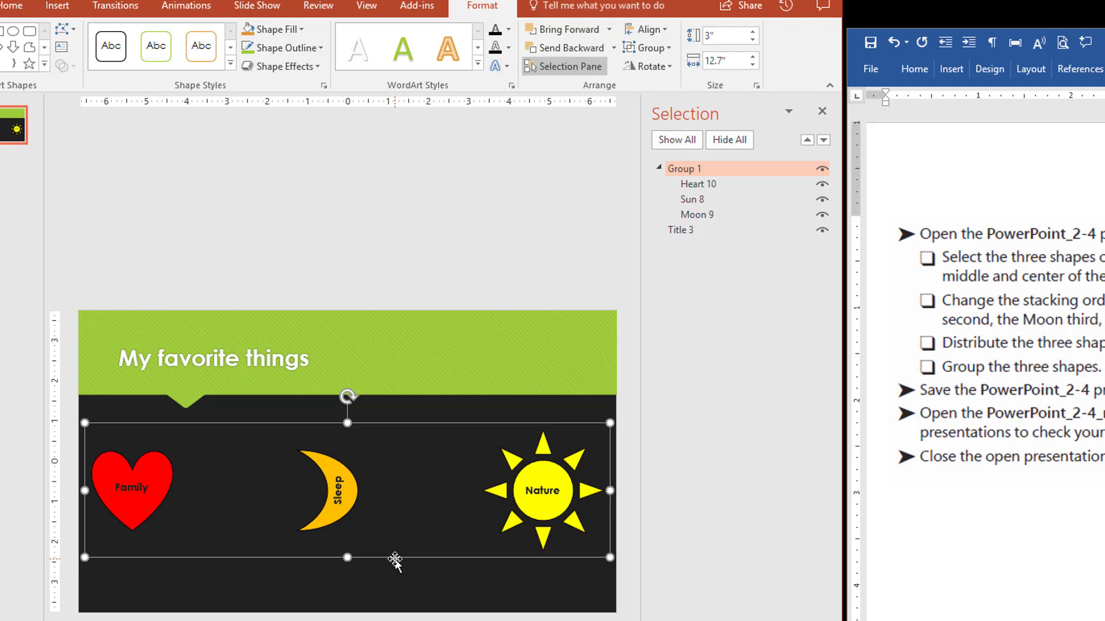